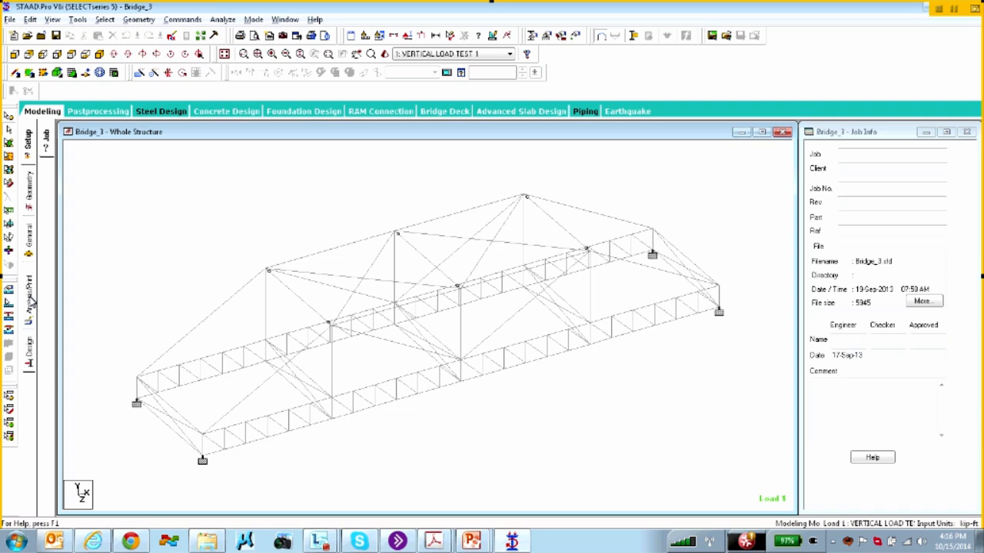
Look at the print options for the Perform Analysis command and close them without adding a command.
click(30, 302)
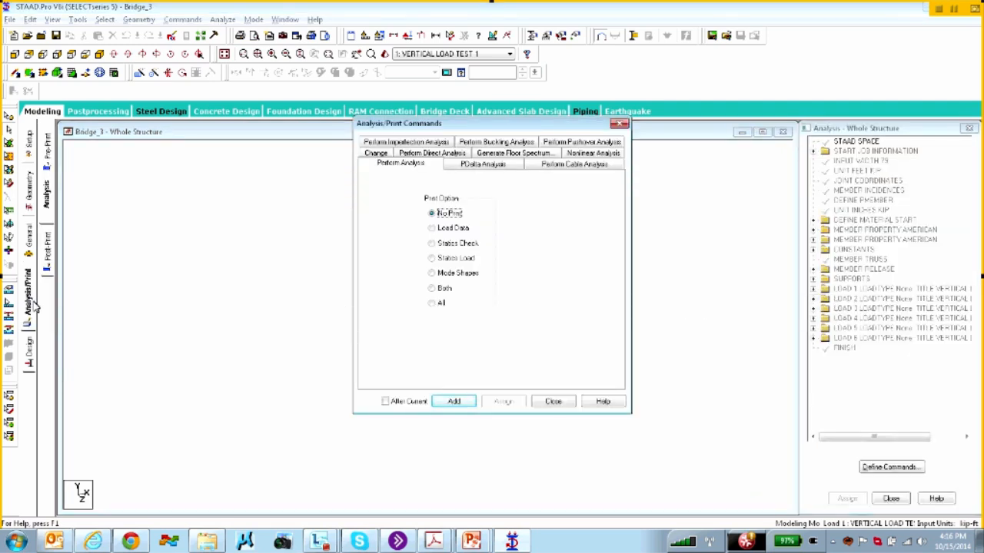
click(554, 402)
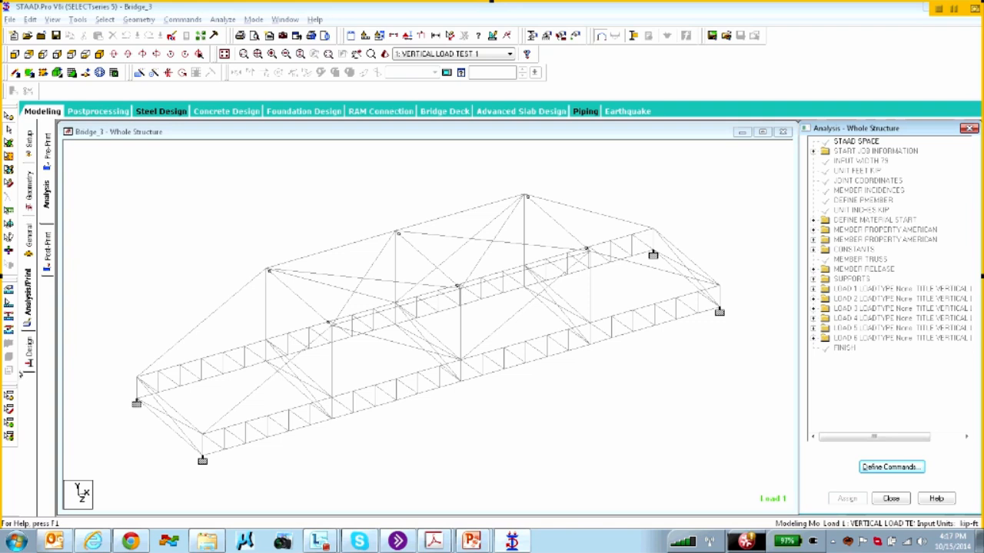
Go to the steel design settings and choose AISC 360-10 as the current design code.
click(28, 366)
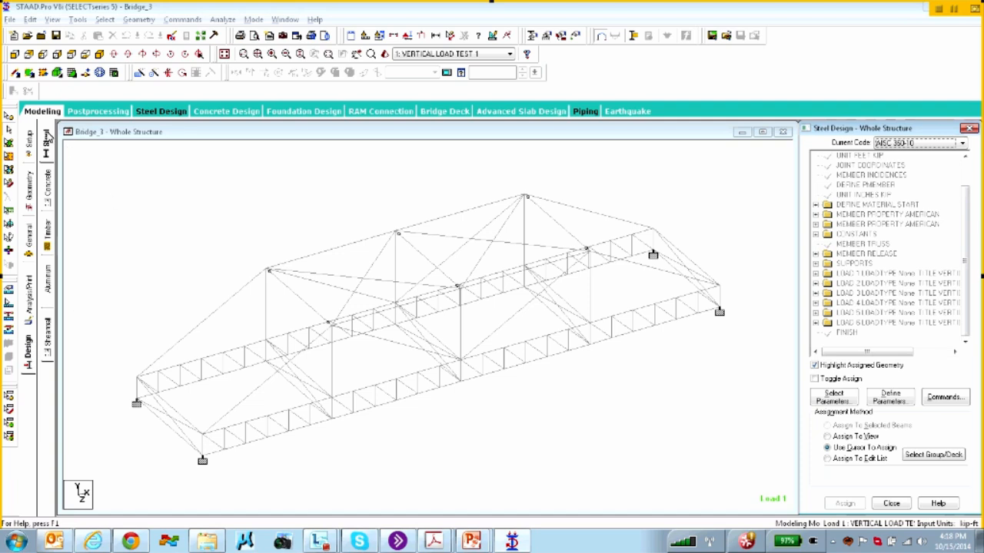
click(879, 146)
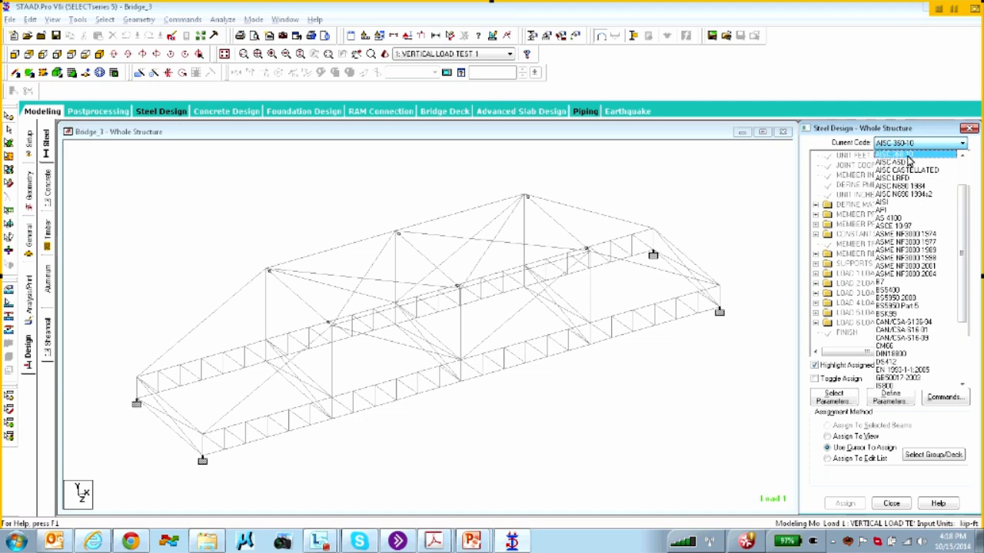
click(912, 156)
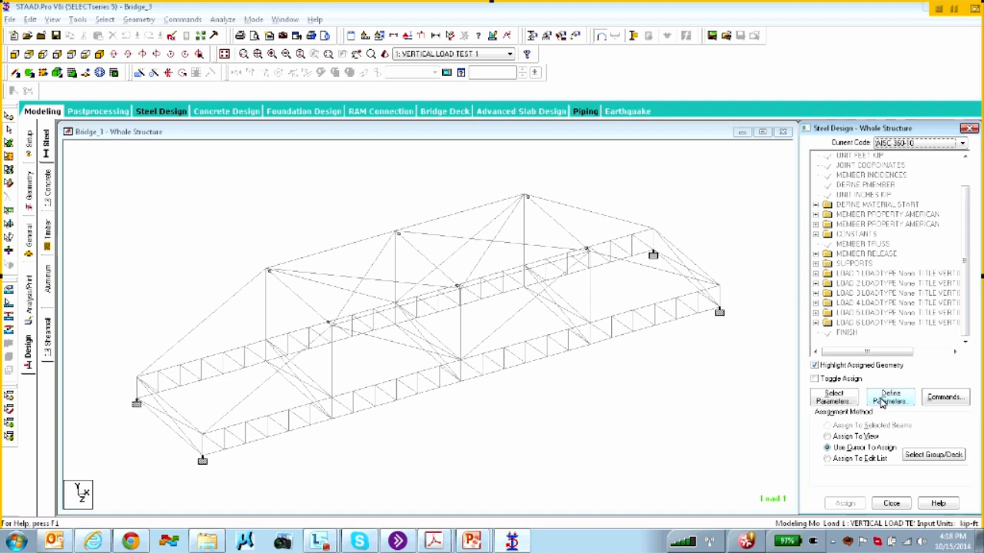
Review the descriptions of the CHECK CODE and SELECT steel design commands without adding either one.
click(949, 397)
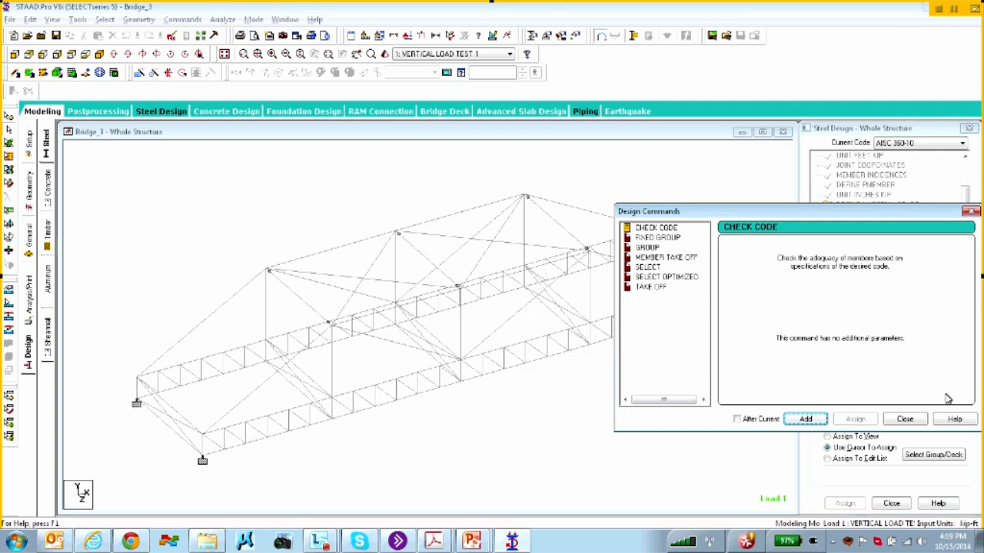
drag(787, 212, 727, 208)
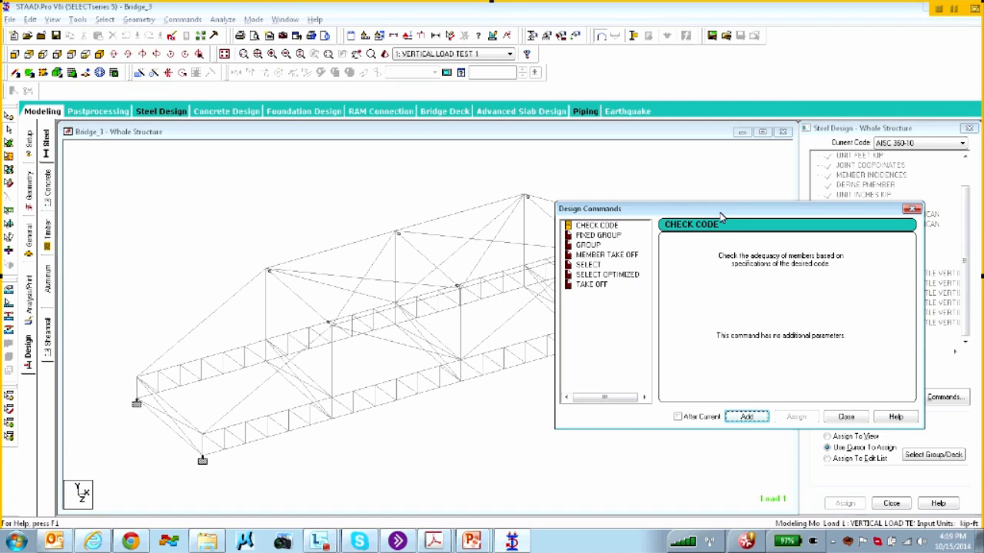
click(603, 226)
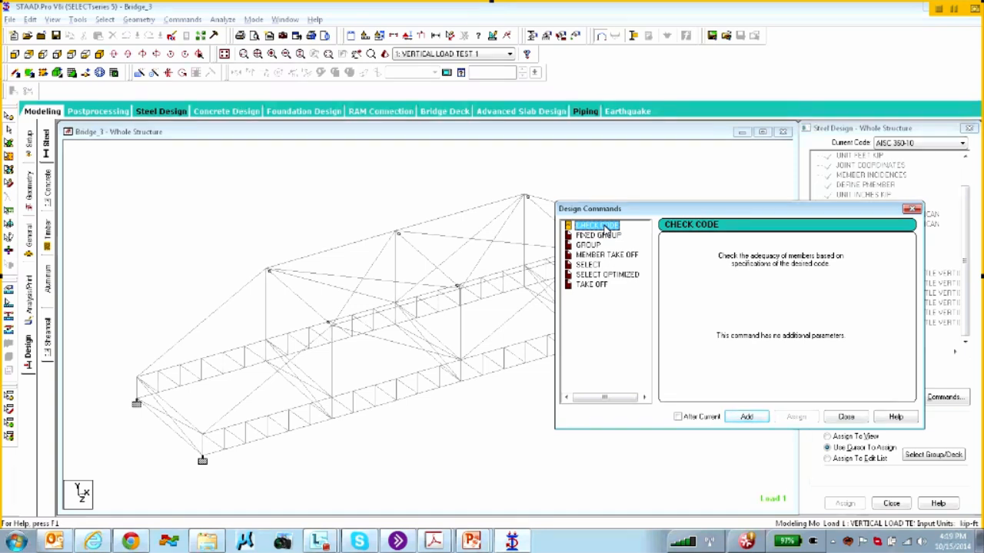
click(591, 266)
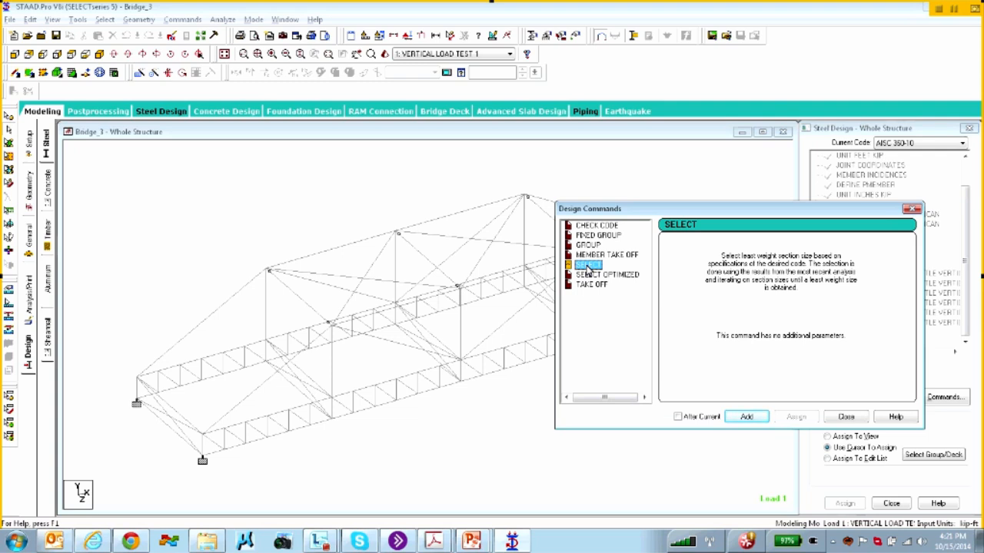
click(847, 417)
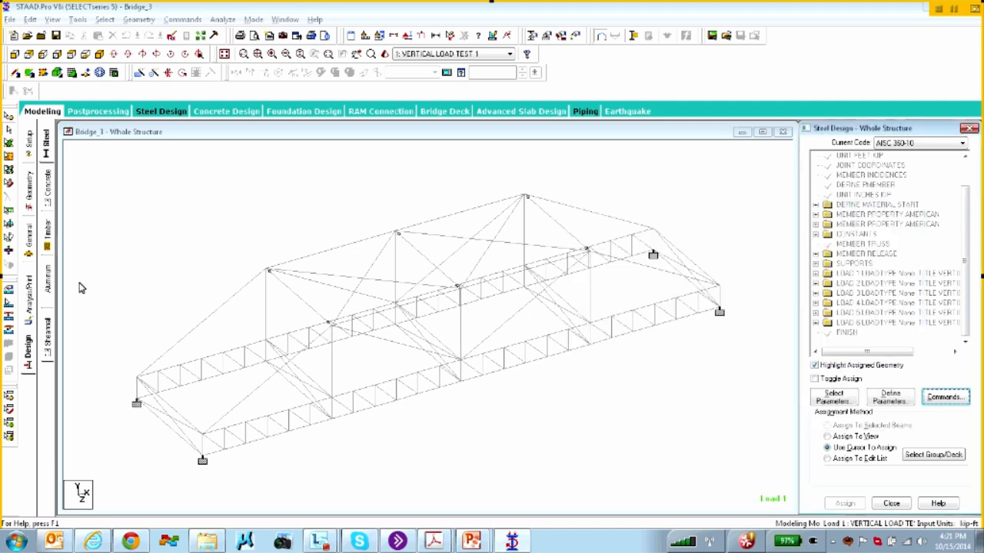
Look through the American Tube and Pipe tables in the section database and the Circle section definition for the member properties.
click(32, 250)
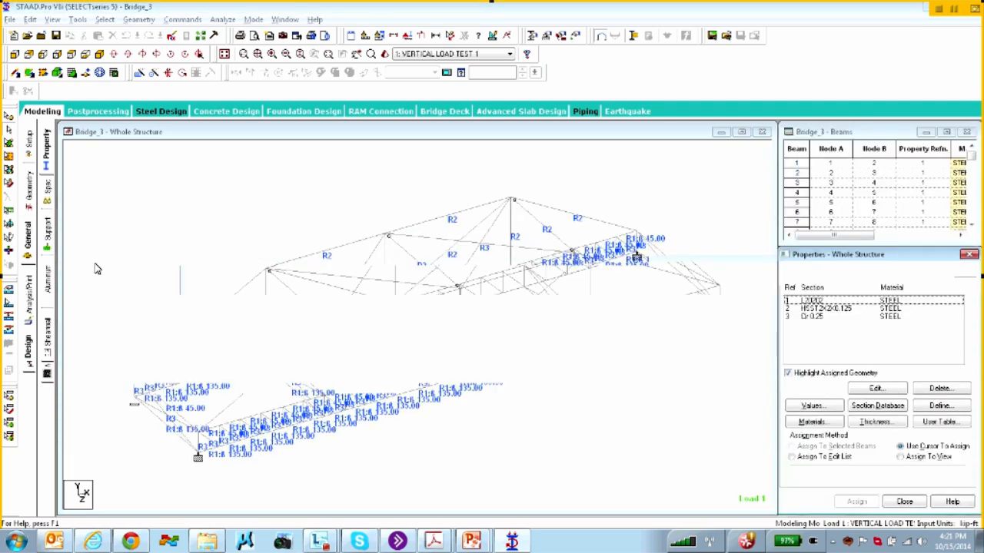
click(899, 409)
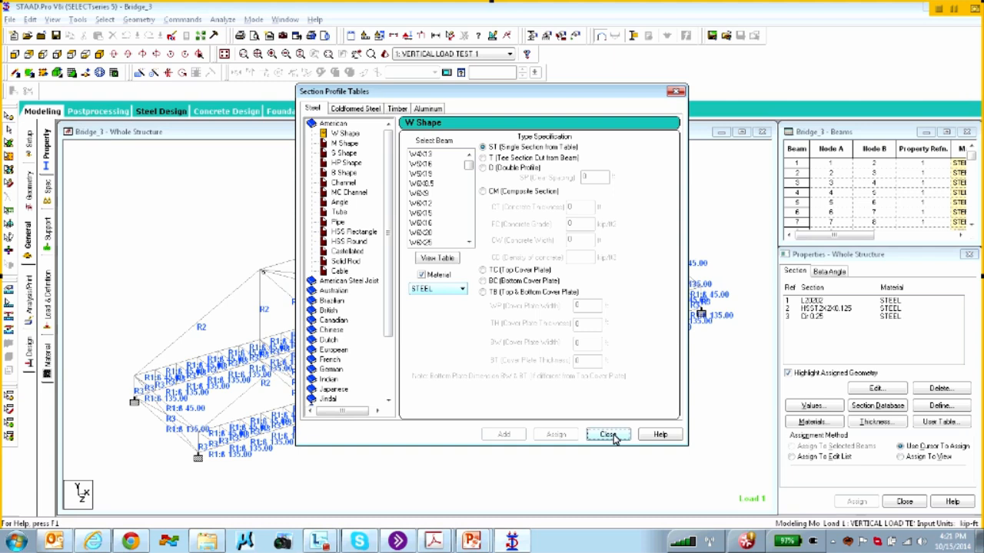
click(338, 223)
click(338, 212)
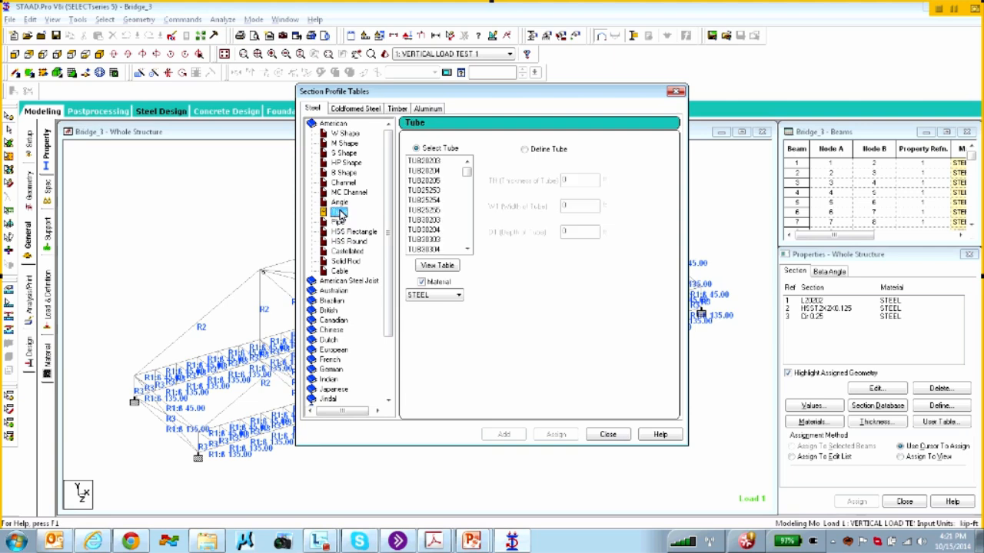
click(338, 222)
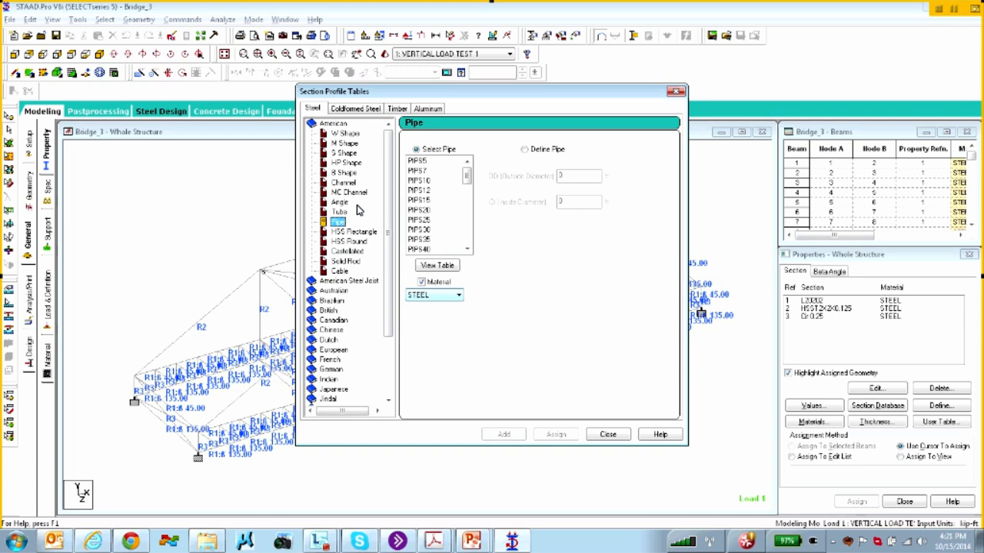
click(608, 435)
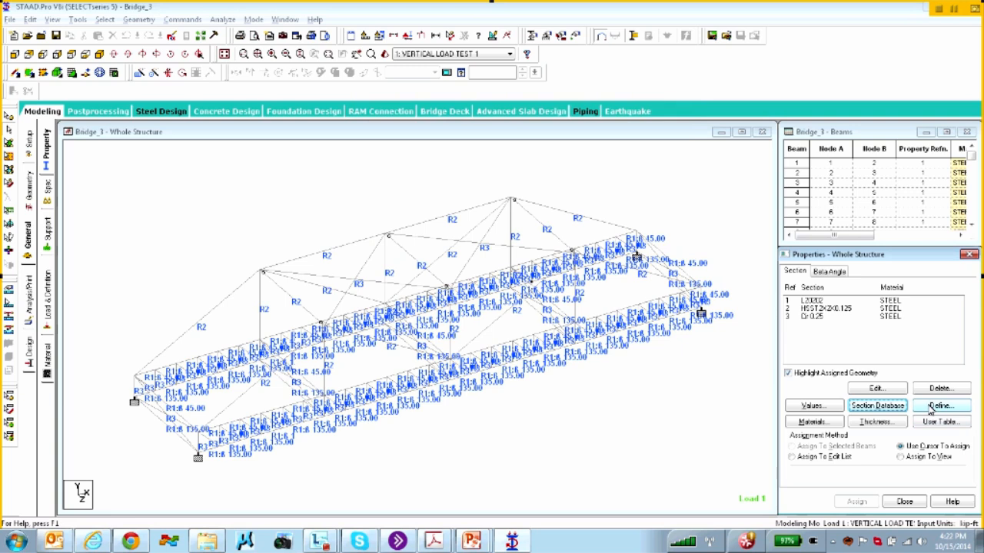
click(931, 409)
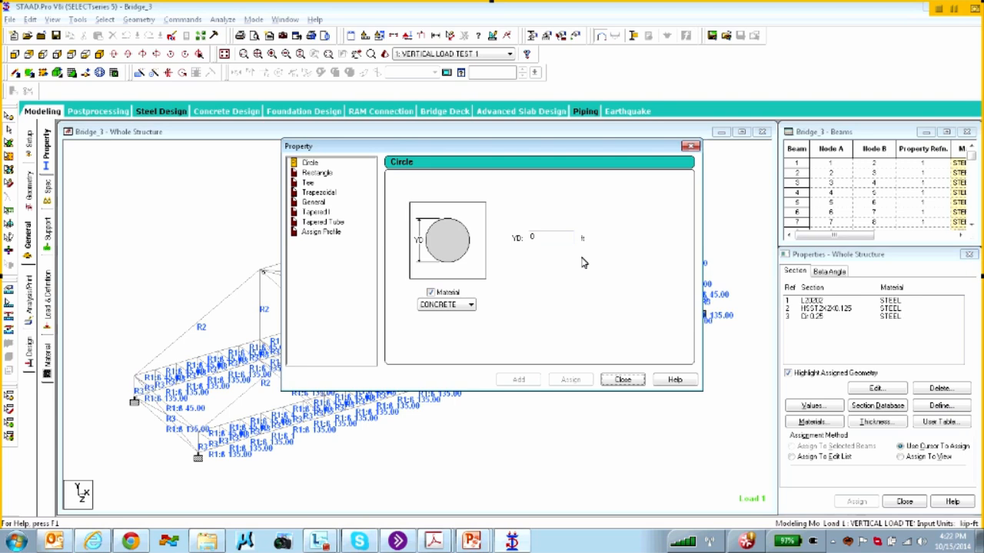
click(623, 380)
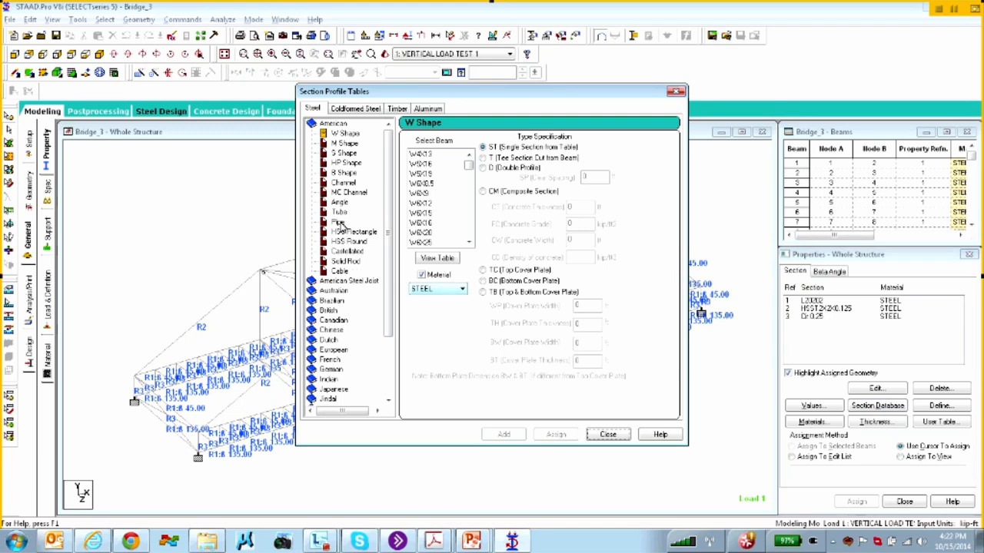
Compare the sizes in the American W Shape and Pipe section tables, such as W6X15, PIPS15, PIPS35 and PIPS10, without adding a section.
click(338, 223)
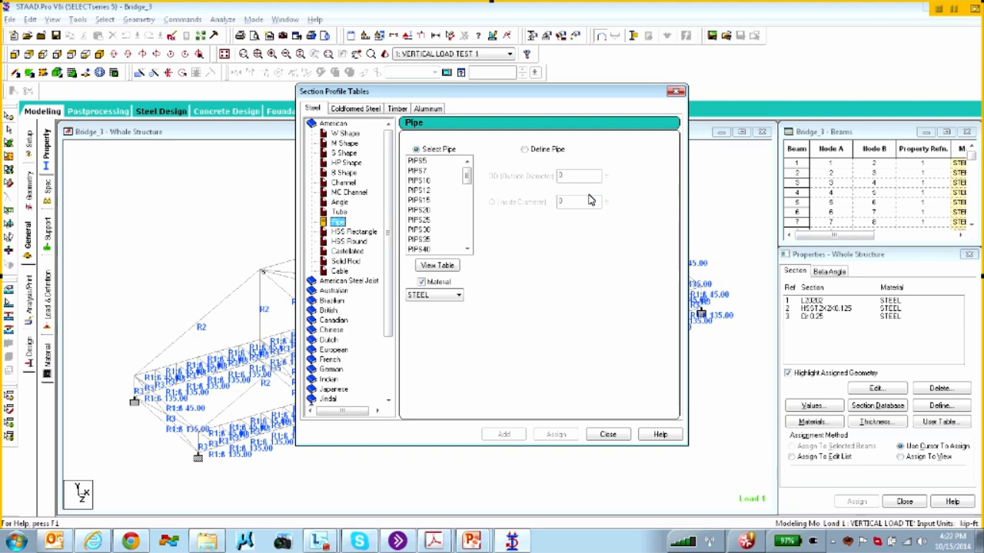
click(346, 134)
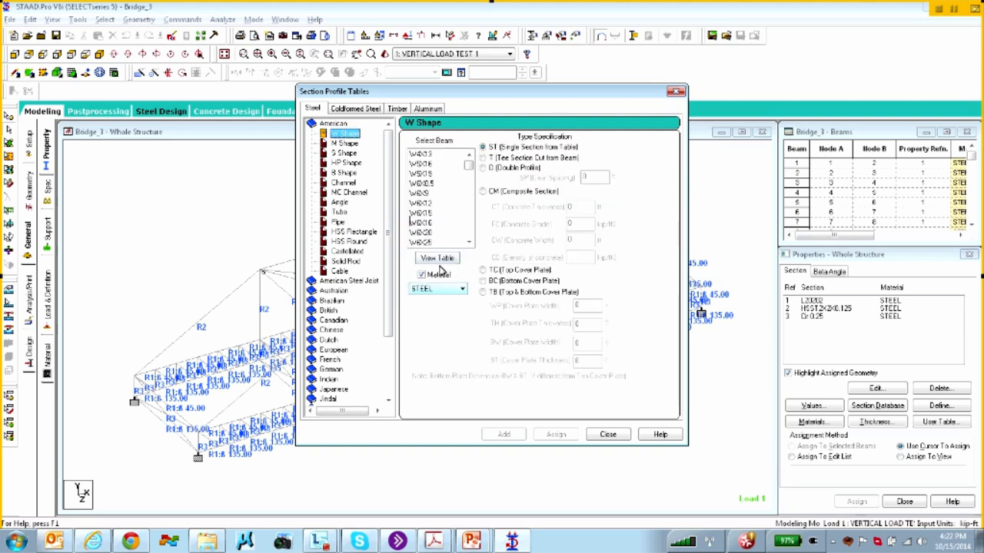
click(421, 214)
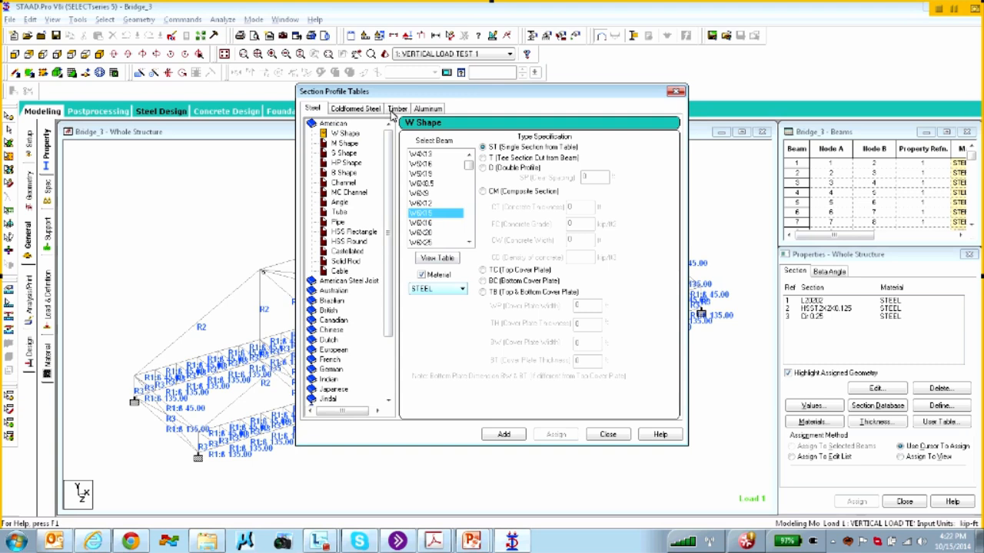
click(338, 222)
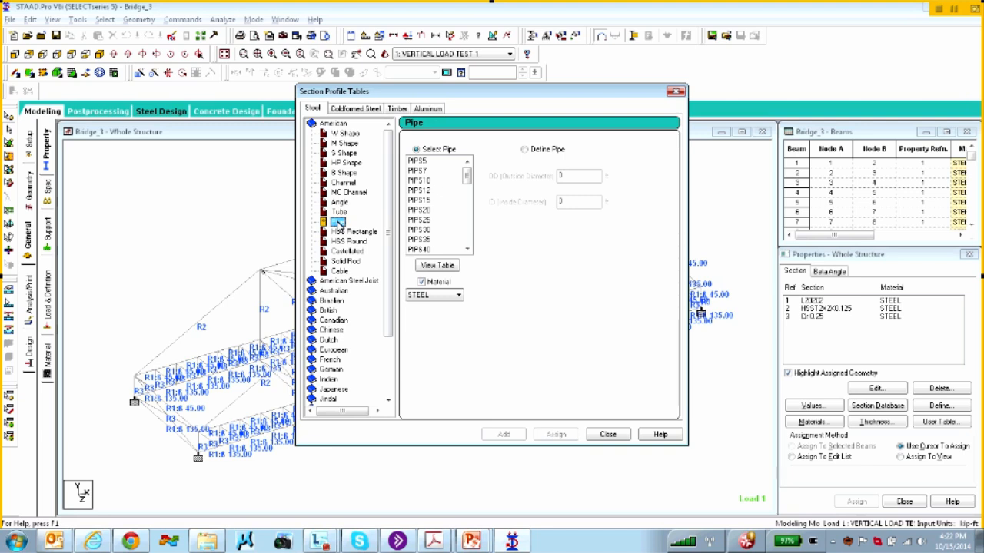
click(417, 201)
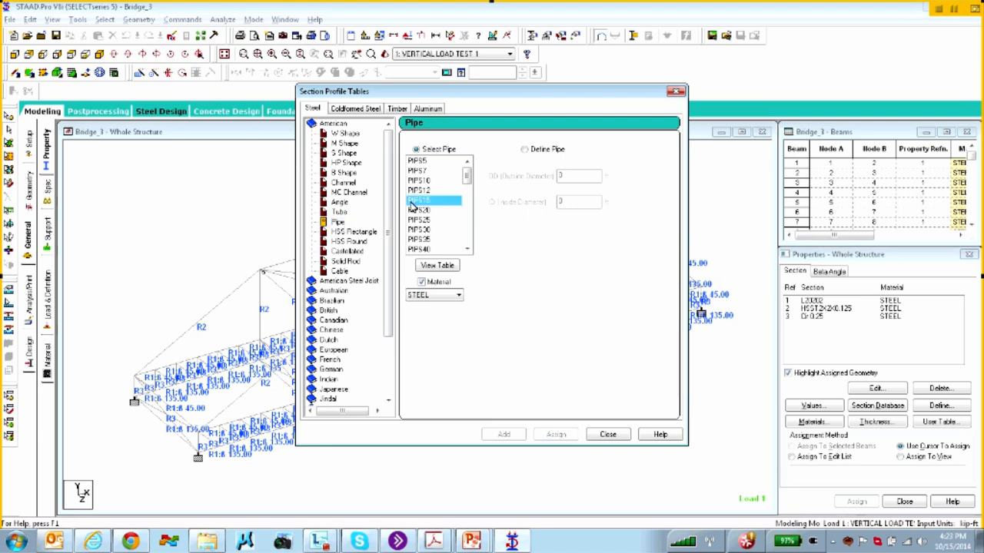
click(422, 230)
click(420, 240)
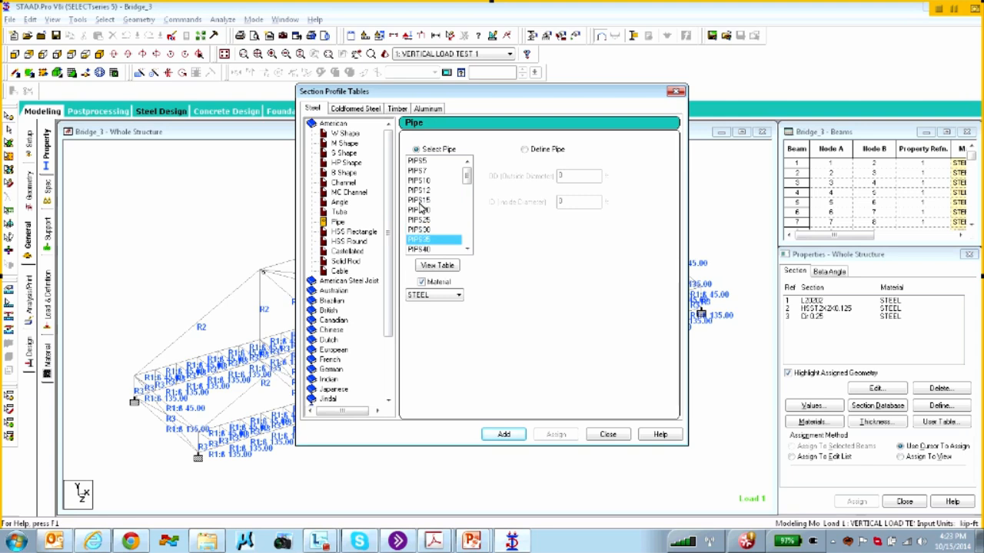
click(420, 200)
click(420, 181)
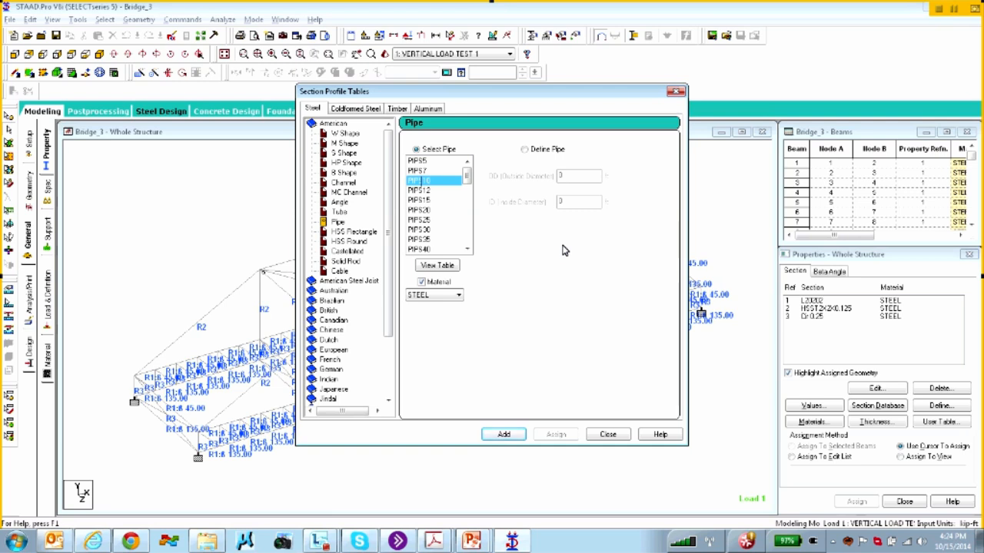
click(607, 435)
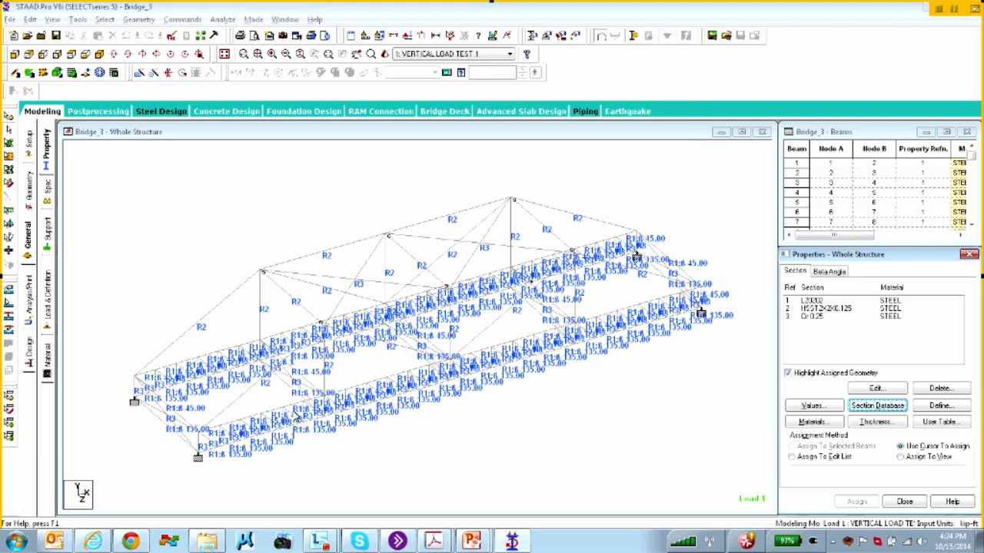
Open the RATIO parameter for AISC 360-10 steel design and select its permissible ratio of actual load to section capacity for editing.
click(29, 349)
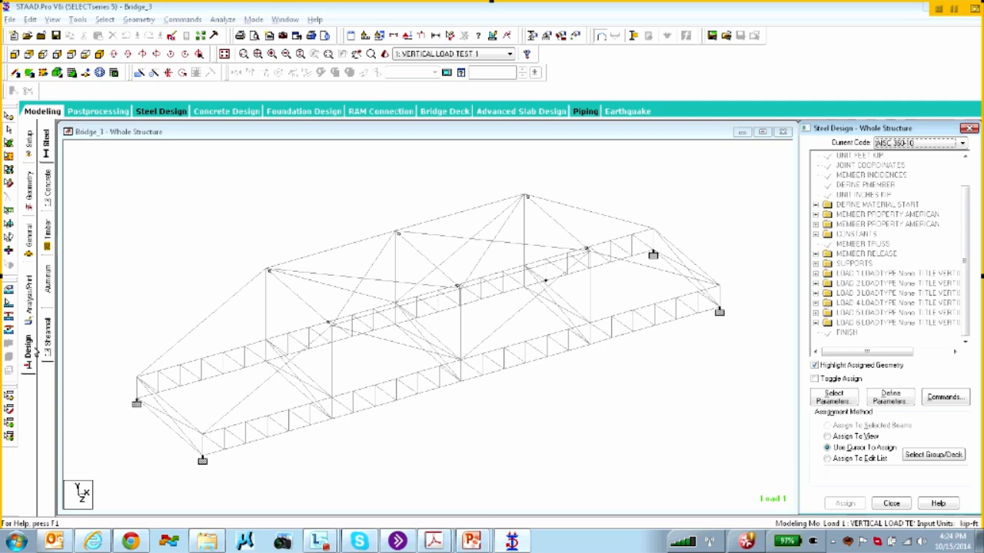
click(883, 401)
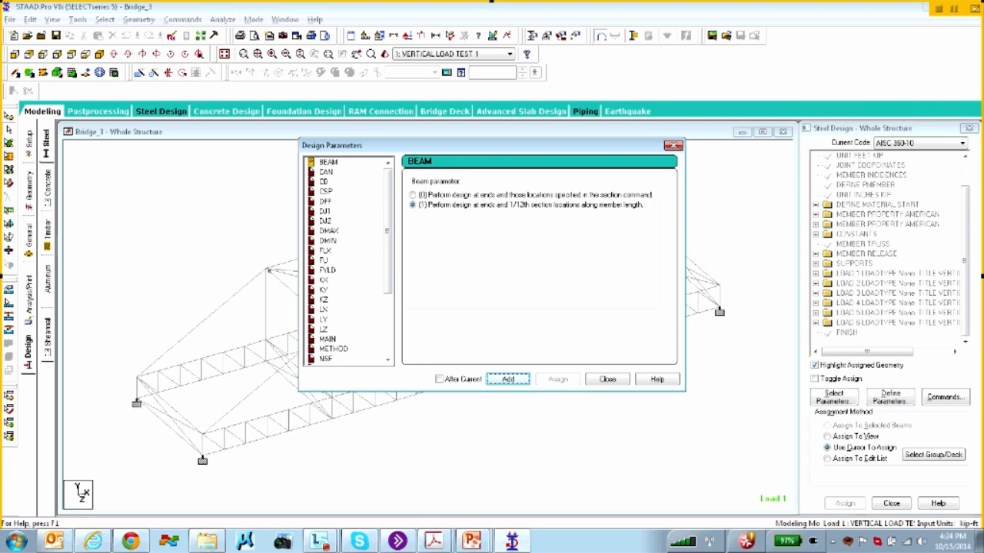
scroll(326, 295, down, 3)
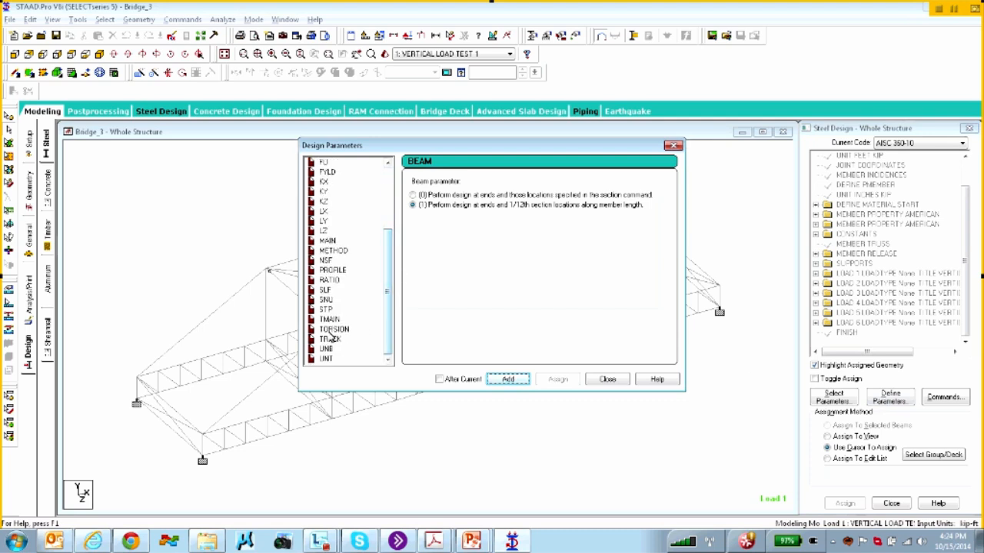
click(329, 280)
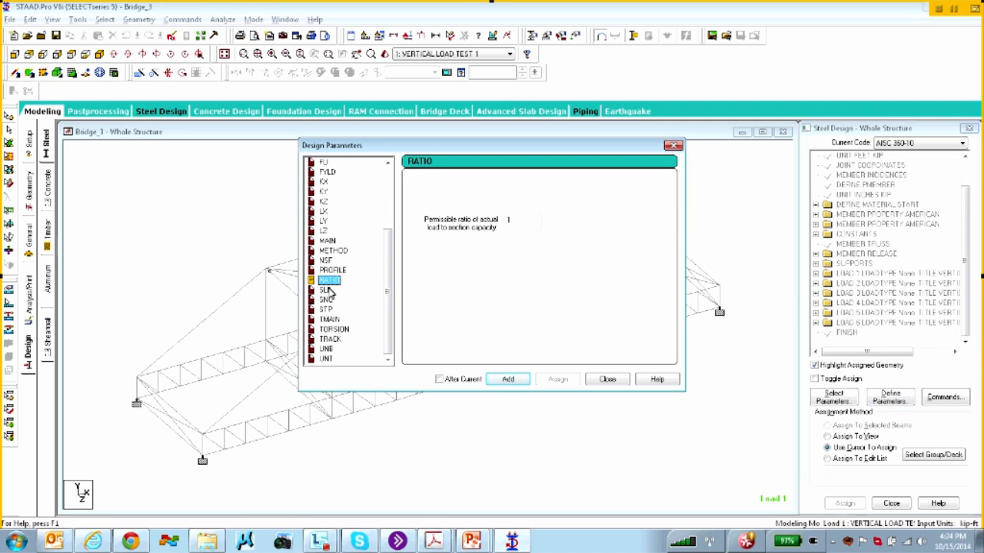
drag(541, 223, 485, 236)
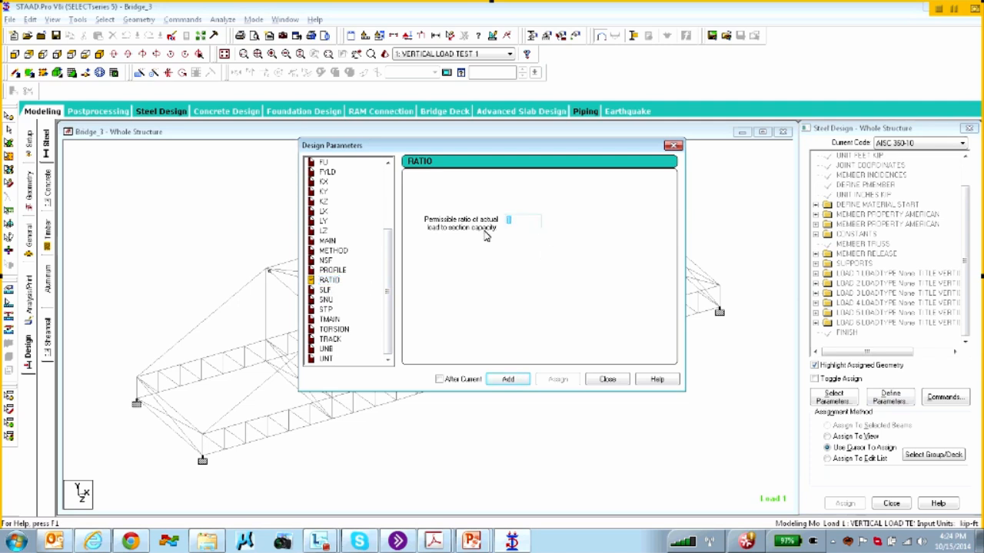